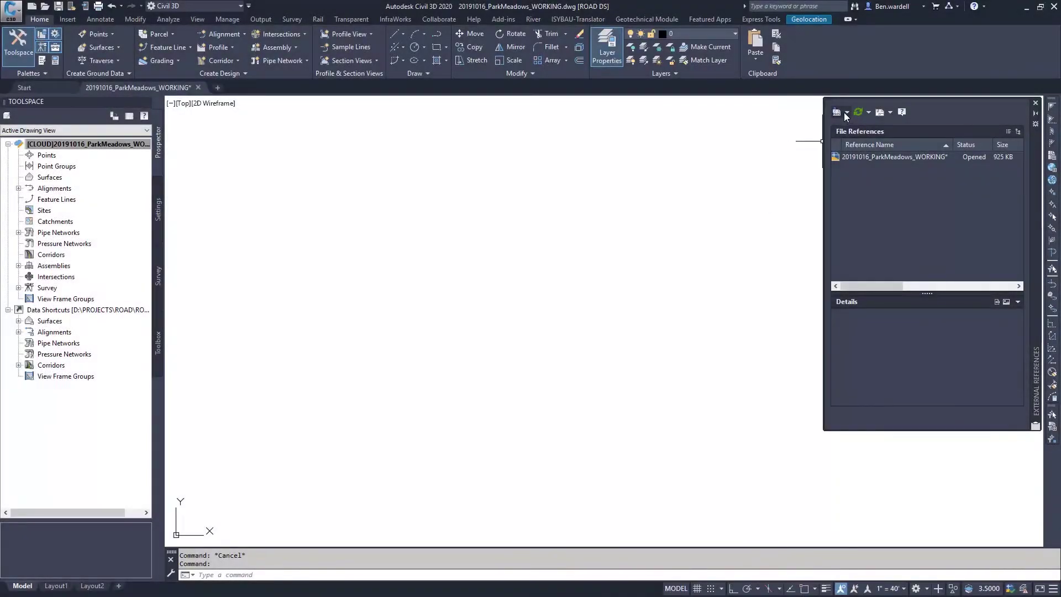
Attach 20191016_ParkMeadows_CONTOUR.dwg from the BIM 360 Park Meadows Civil folder with default placement
{"action": "left_click", "coordinate": [844, 112]}
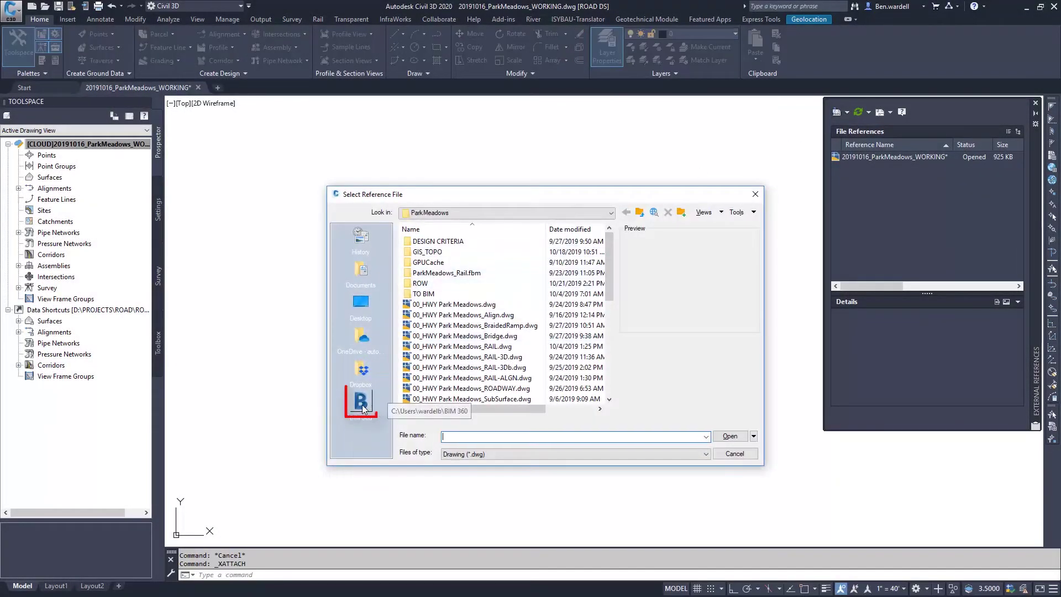
{"action": "left_click", "coordinate": [363, 407]}
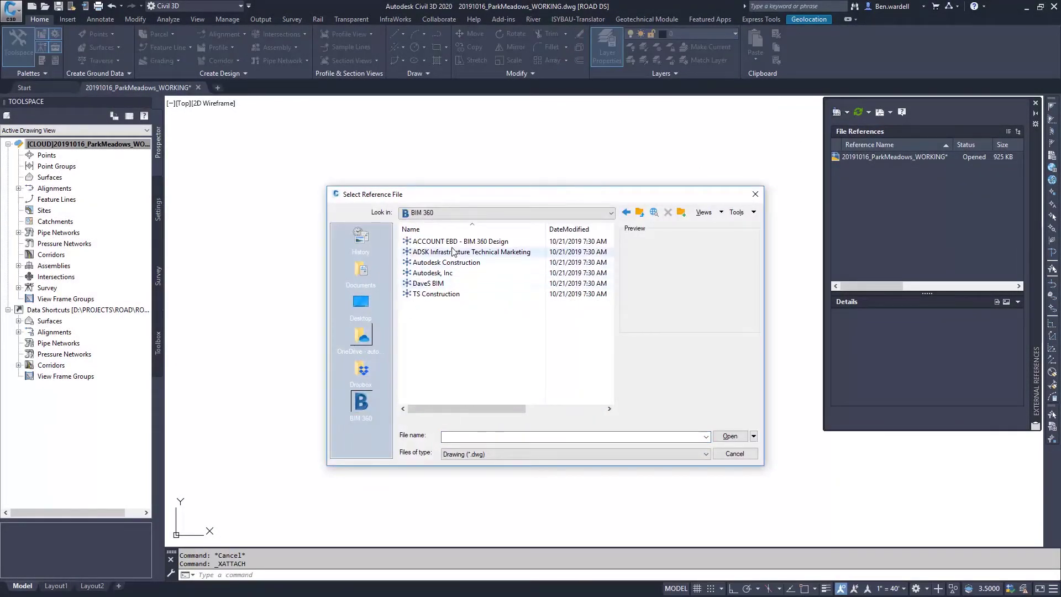
{"action": "double_click", "coordinate": [453, 251]}
{"action": "double_click", "coordinate": [454, 251]}
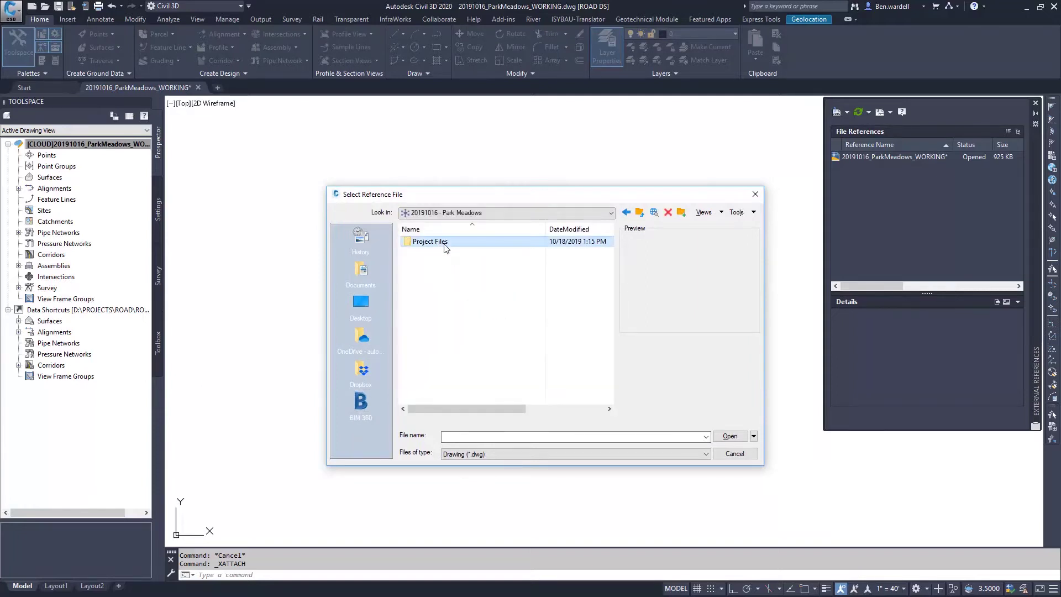
{"action": "double_click", "coordinate": [444, 245]}
{"action": "double_click", "coordinate": [446, 245]}
{"action": "left_click", "coordinate": [494, 294]}
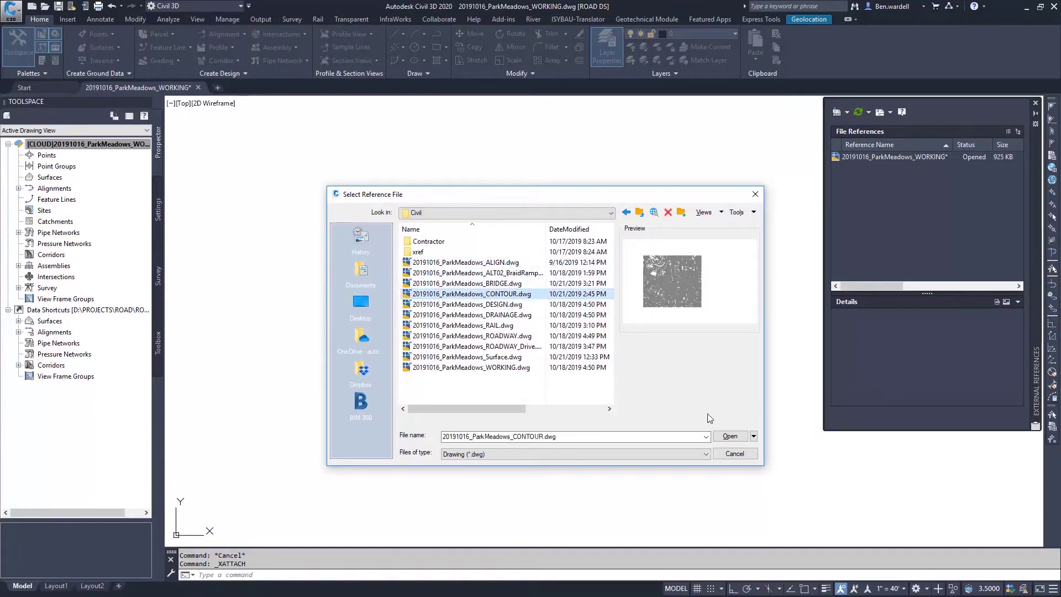
{"action": "left_click", "coordinate": [729, 436]}
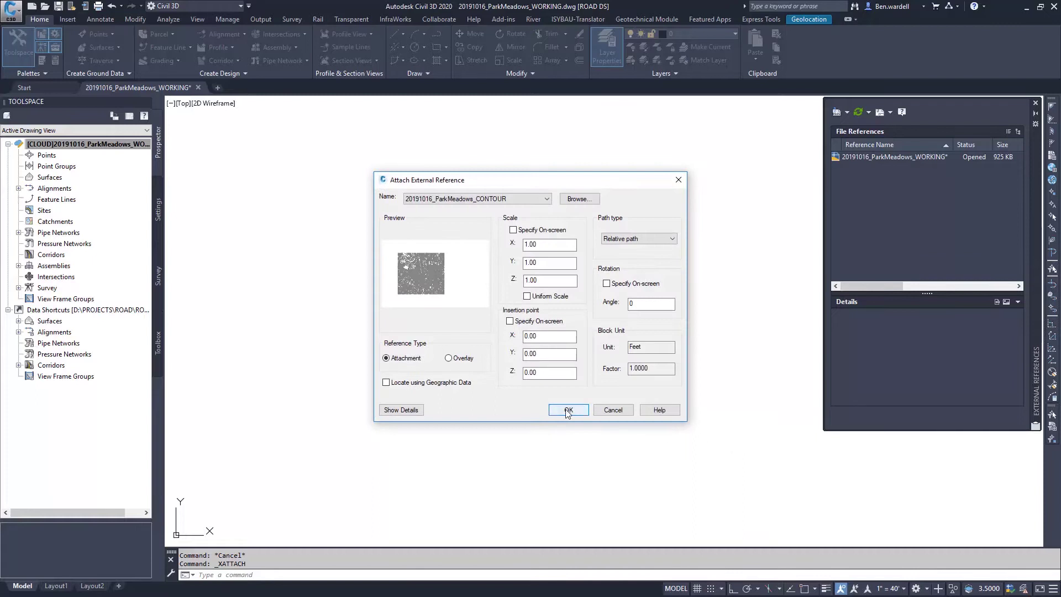
{"action": "left_click", "coordinate": [567, 410]}
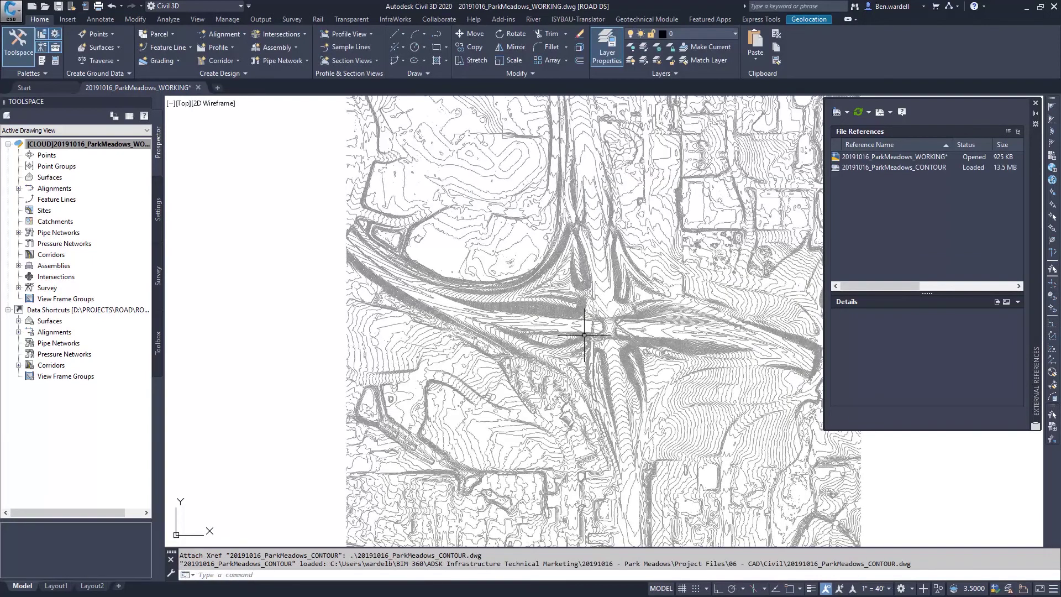
Attach 20191016_ParkMeadows_ROADWAY.dwg from the same BIM 360 Civil folder as a DWG reference
{"action": "left_click", "coordinate": [846, 113]}
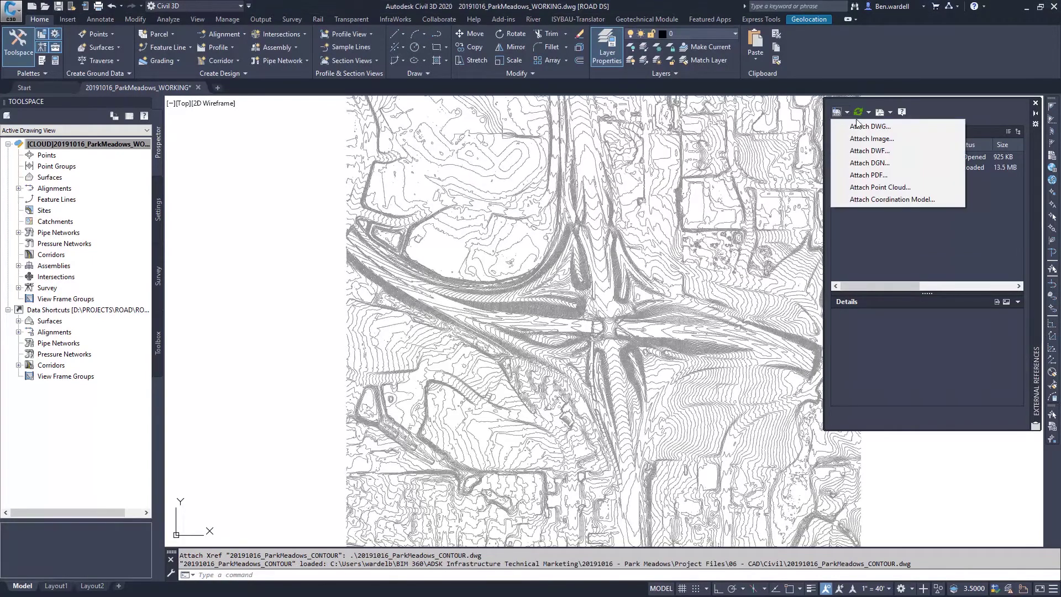
{"action": "left_click", "coordinate": [866, 128]}
{"action": "left_click", "coordinate": [503, 336]}
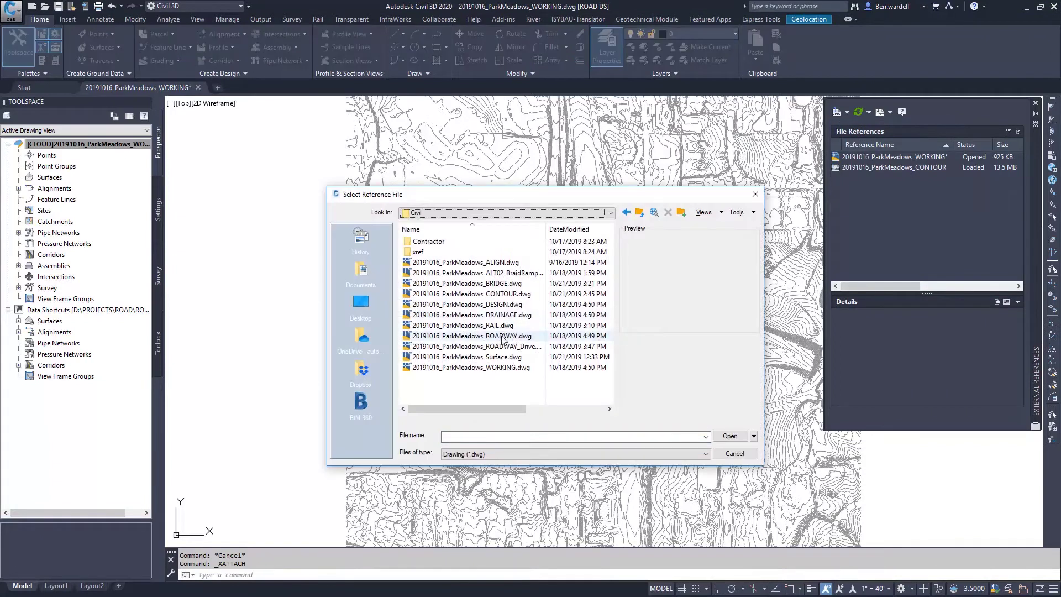
{"action": "left_click", "coordinate": [728, 437]}
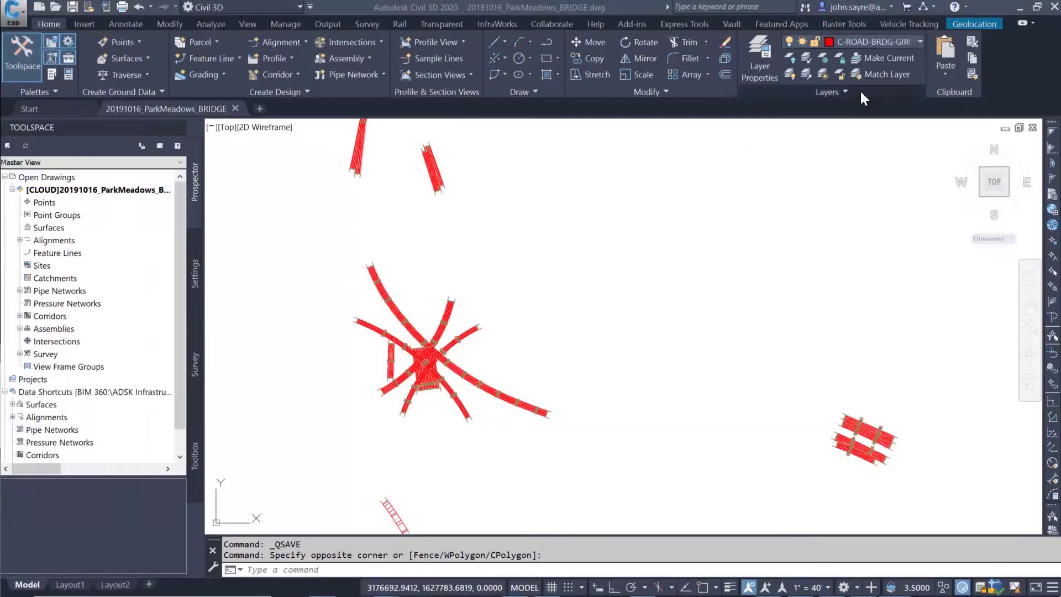
Change the BRIDGE drawing's girder layer colour from red to cyan, then return to WORKING
{"action": "left_click", "coordinate": [919, 43]}
{"action": "left_click", "coordinate": [829, 58]}
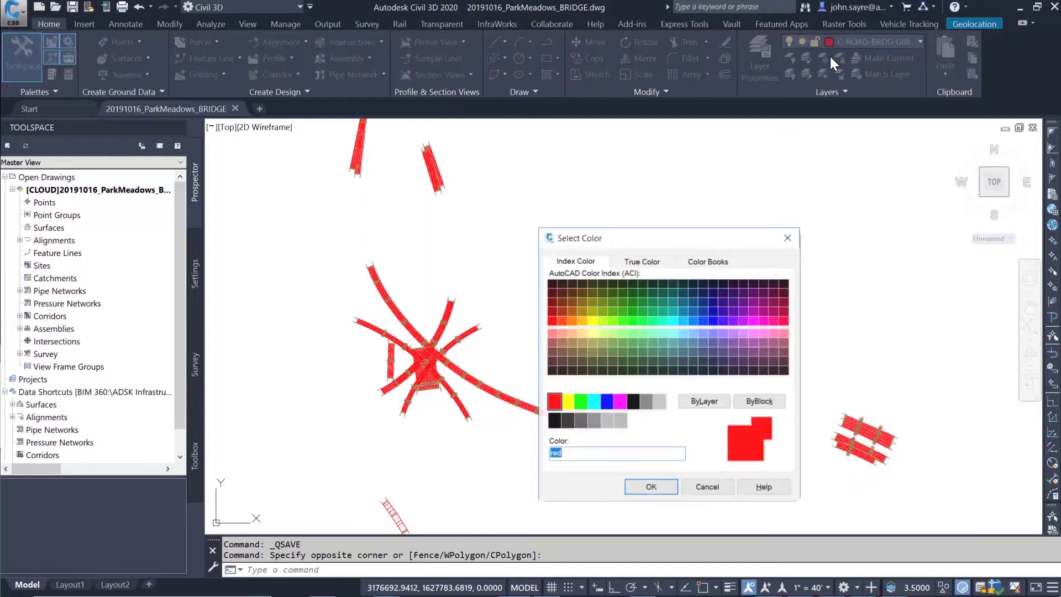
{"action": "left_click", "coordinate": [594, 401]}
{"action": "left_click", "coordinate": [651, 487]}
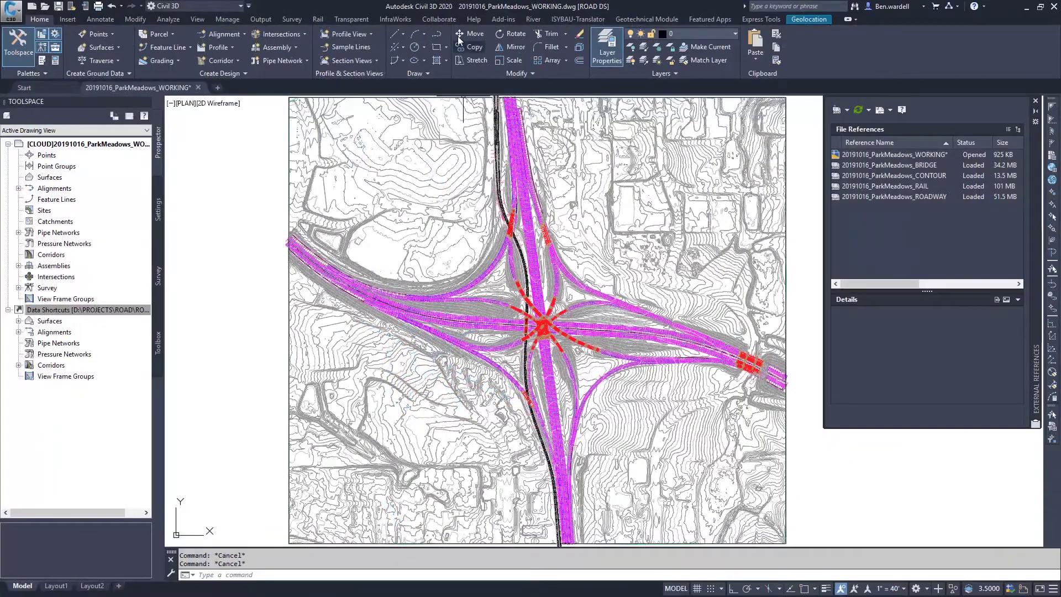
{"action": "left_click", "coordinate": [445, 19]}
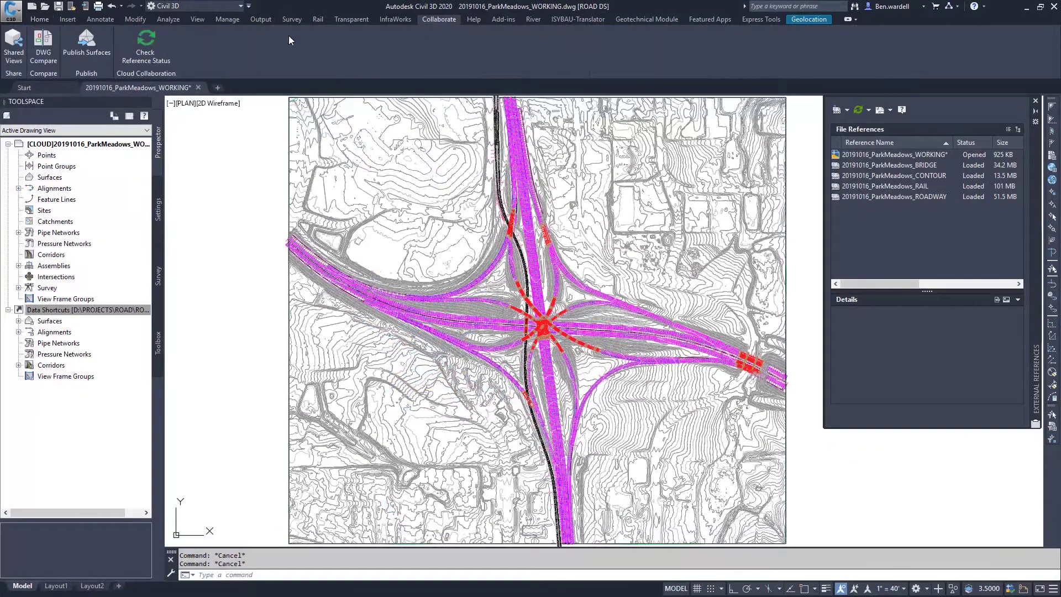
Run Check Reference Status and reload the updated 20191016_ParkMeadows_BRIDGE reference
{"action": "left_click", "coordinate": [151, 48]}
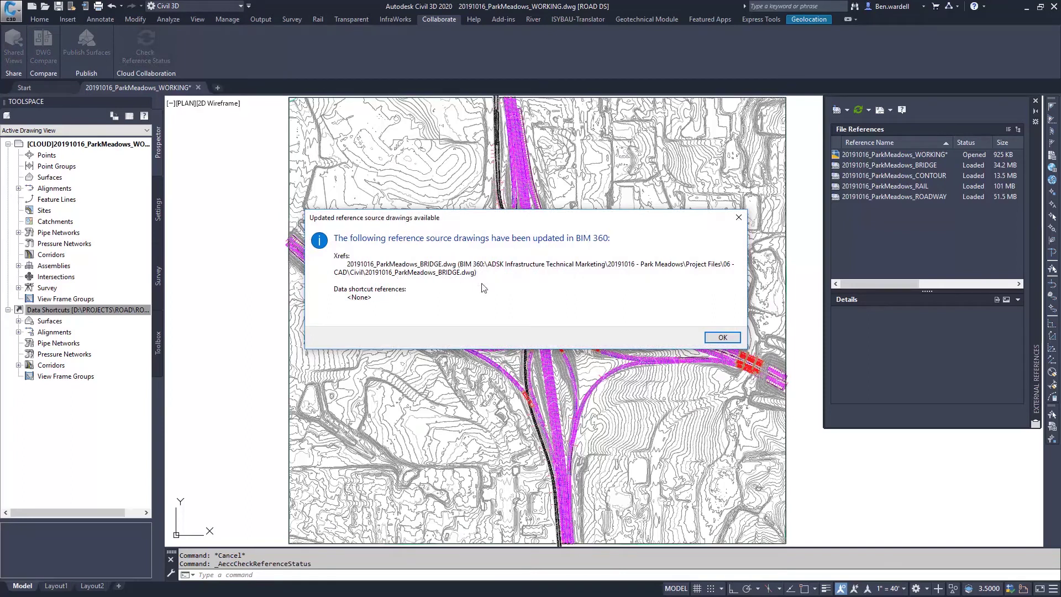
{"action": "left_click", "coordinate": [719, 338]}
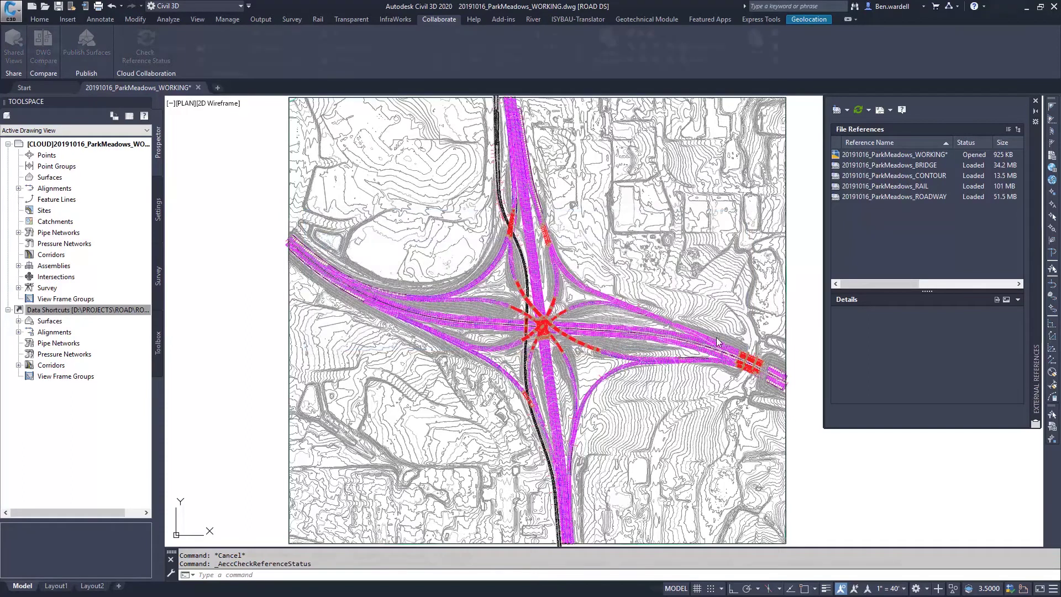
{"action": "right_click", "coordinate": [884, 165]}
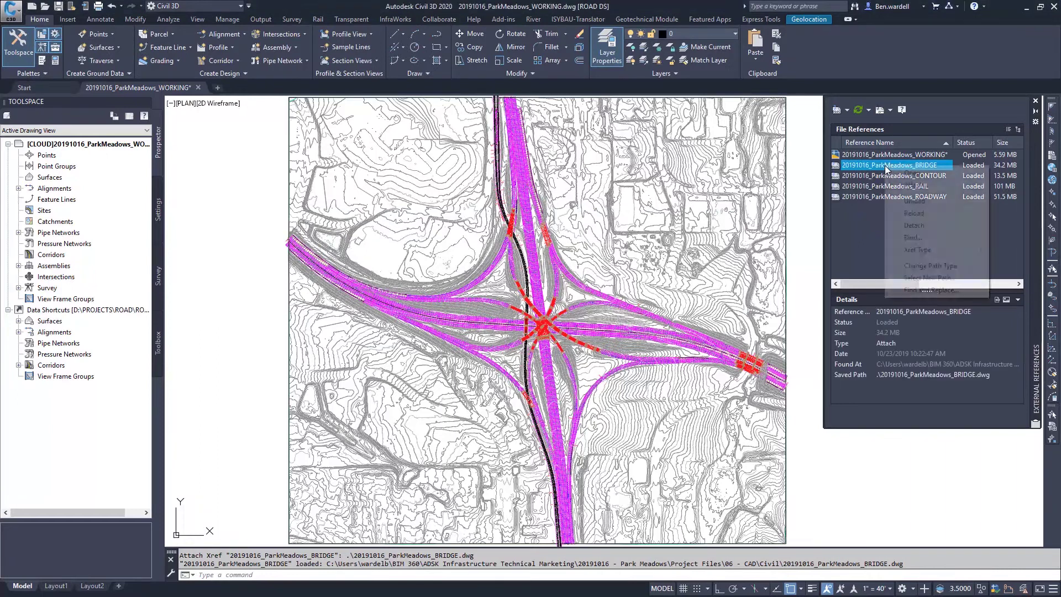
{"action": "left_click", "coordinate": [913, 215]}
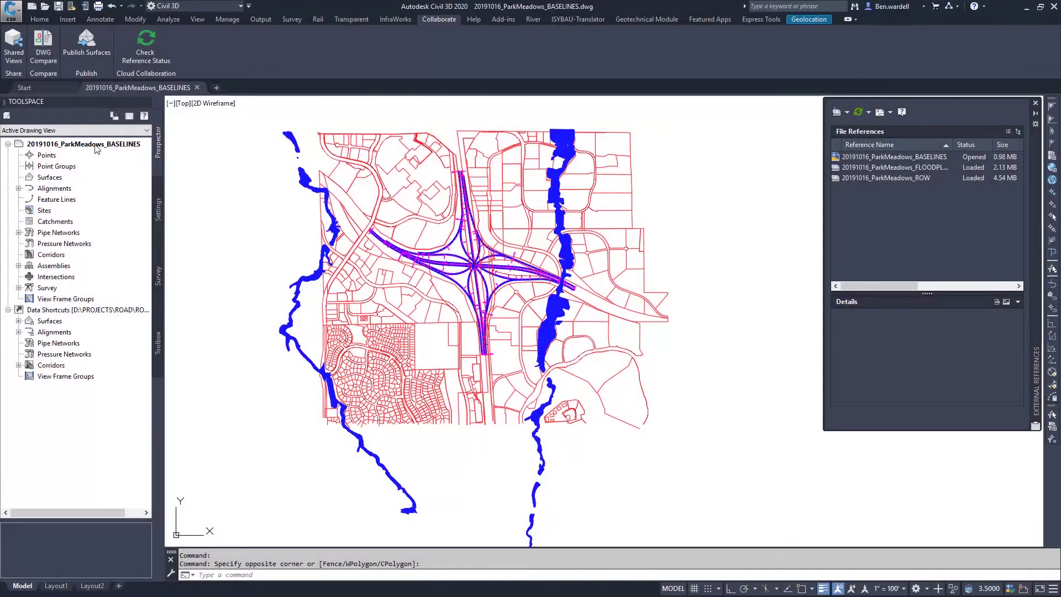
{"action": "left_click", "coordinate": [98, 145]}
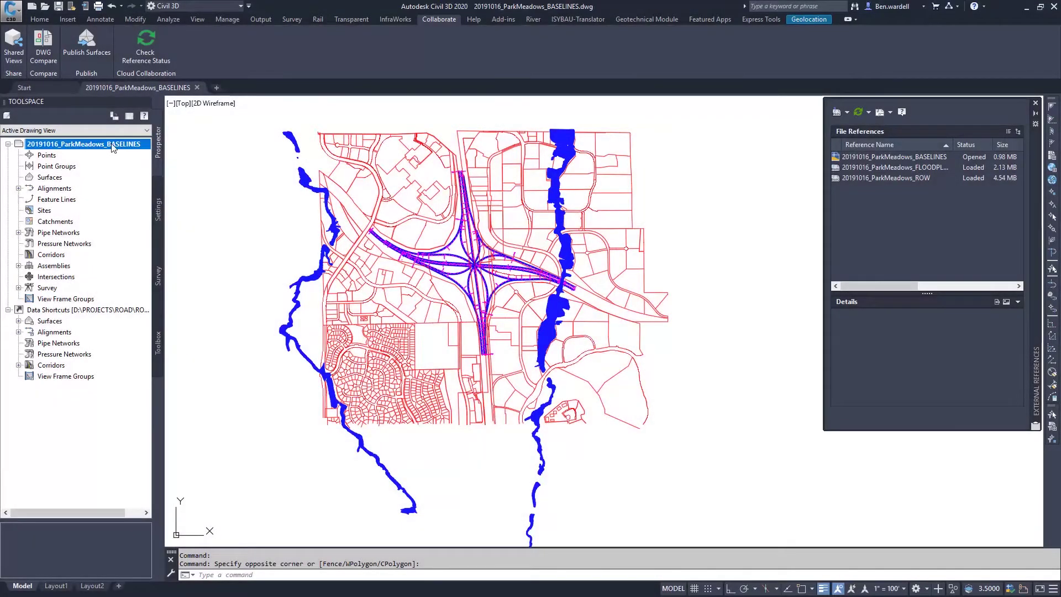
{"action": "left_click", "coordinate": [901, 166]}
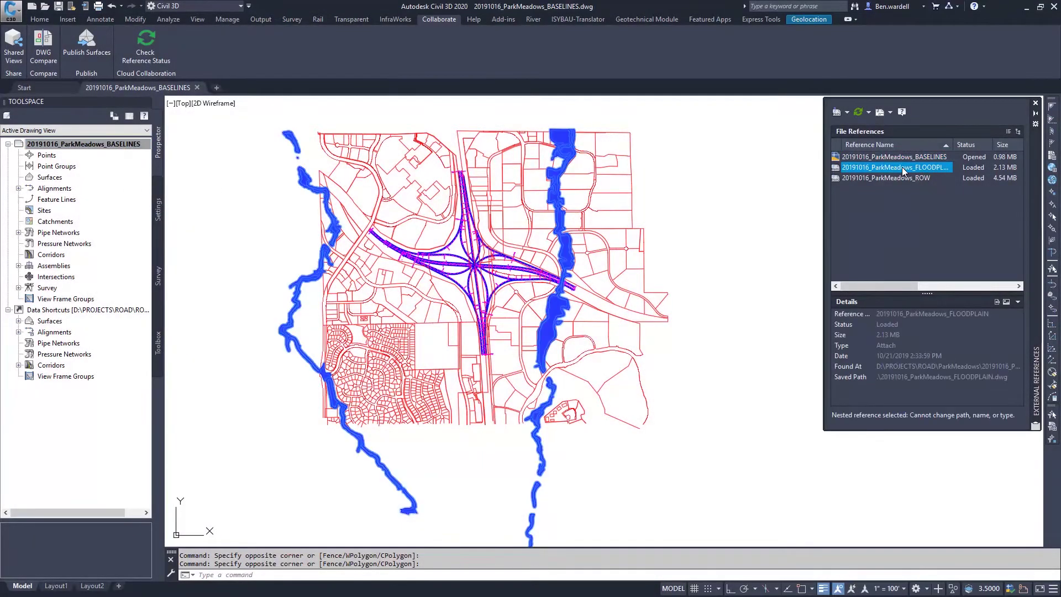
{"action": "mouse_move", "coordinate": [894, 167]}
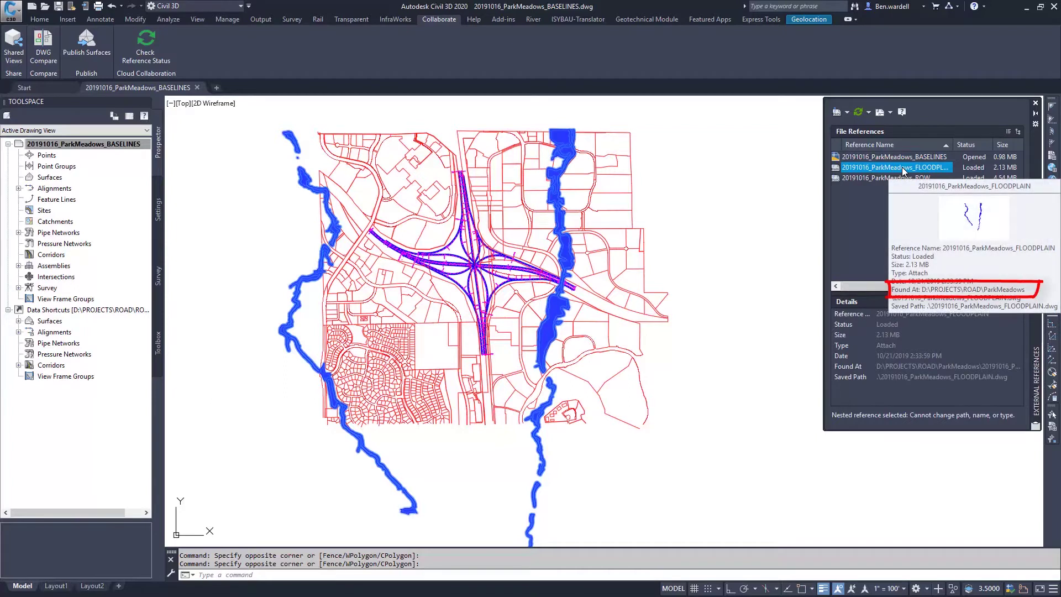
{"action": "left_click", "coordinate": [883, 178]}
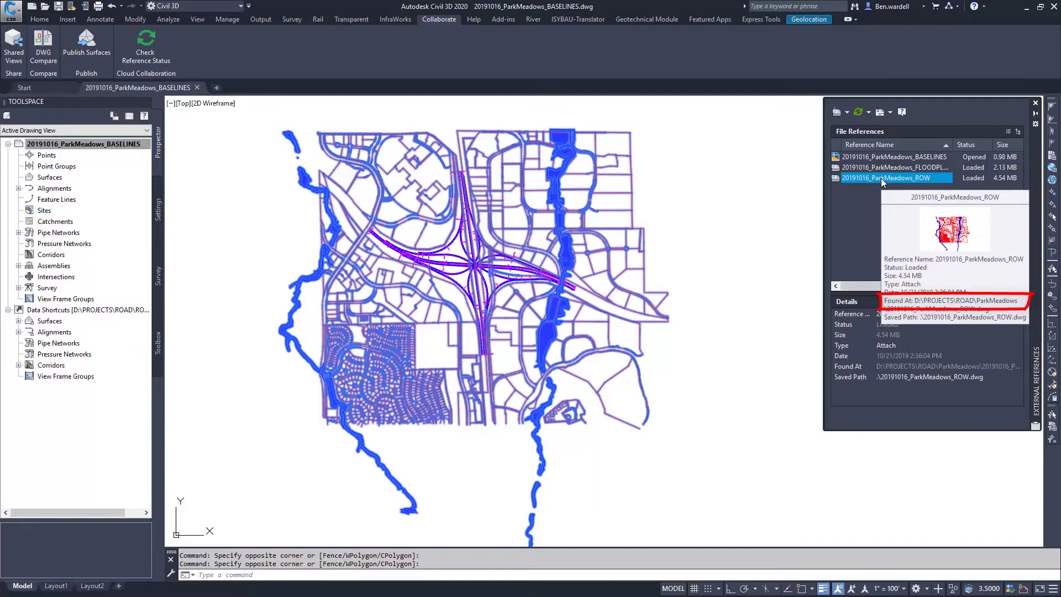
{"action": "key", "text": "Escape"}
{"action": "key", "text": "Escape"}
Save BASELINES under its existing name into the BIM 360 Park Meadows Civil folder
{"action": "left_click", "coordinate": [12, 12]}
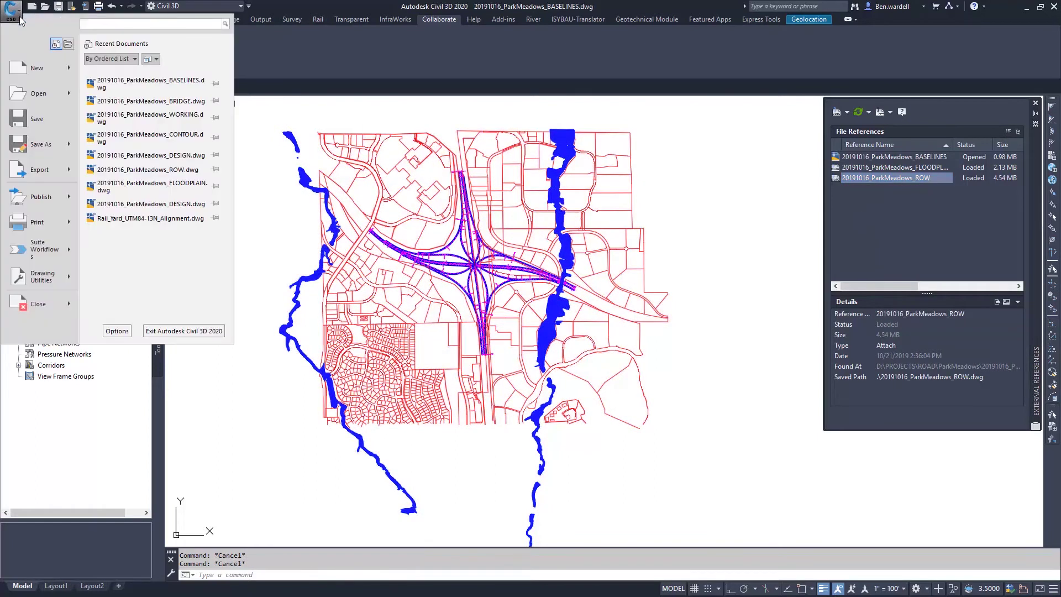
{"action": "left_click", "coordinate": [41, 144]}
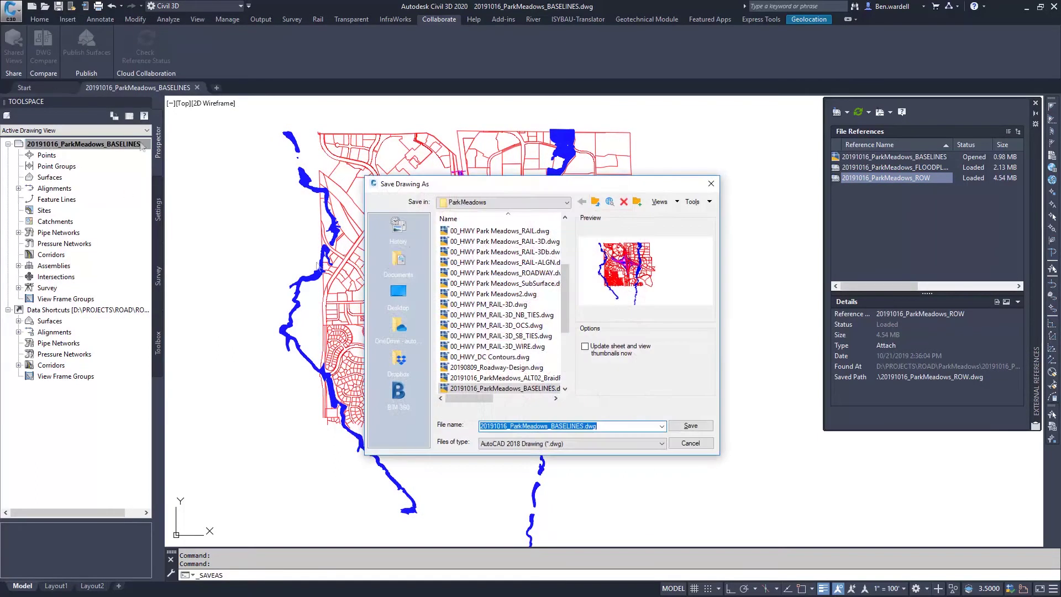
{"action": "left_click", "coordinate": [399, 391]}
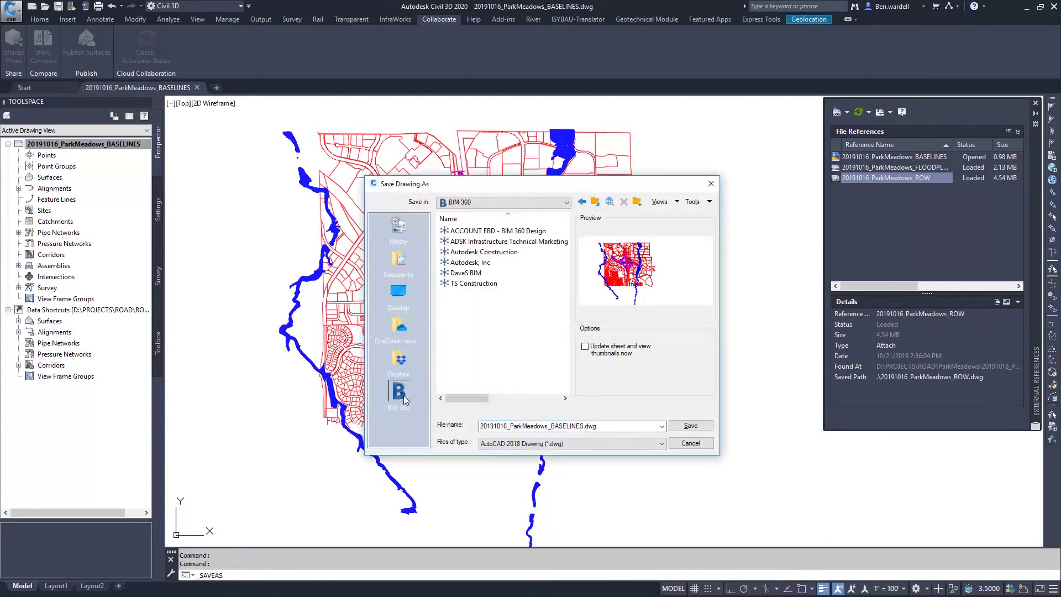
{"action": "double_click", "coordinate": [479, 241]}
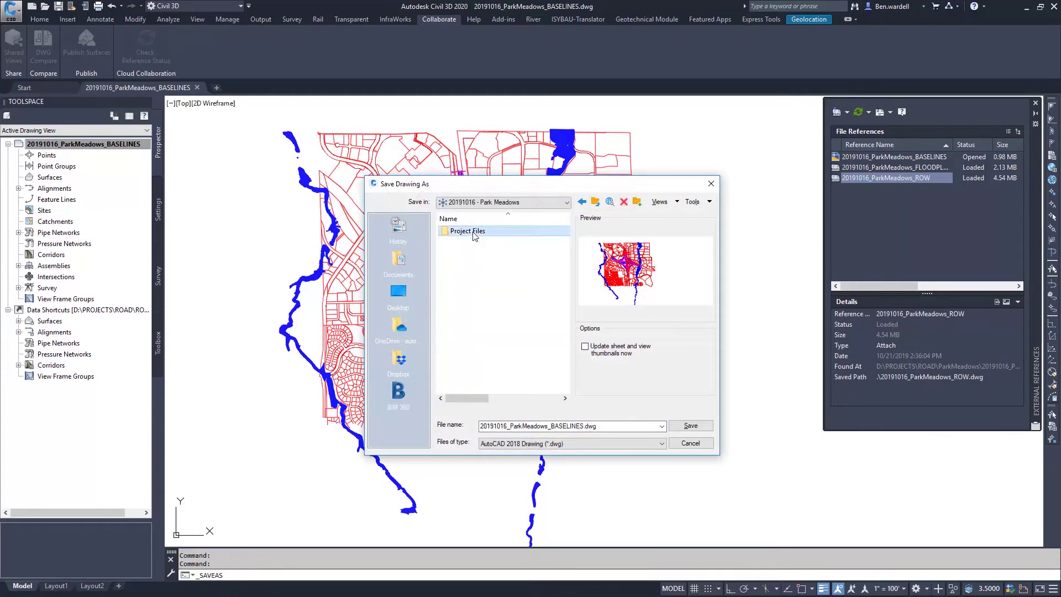
{"action": "double_click", "coordinate": [469, 231]}
{"action": "left_click", "coordinate": [562, 427]}
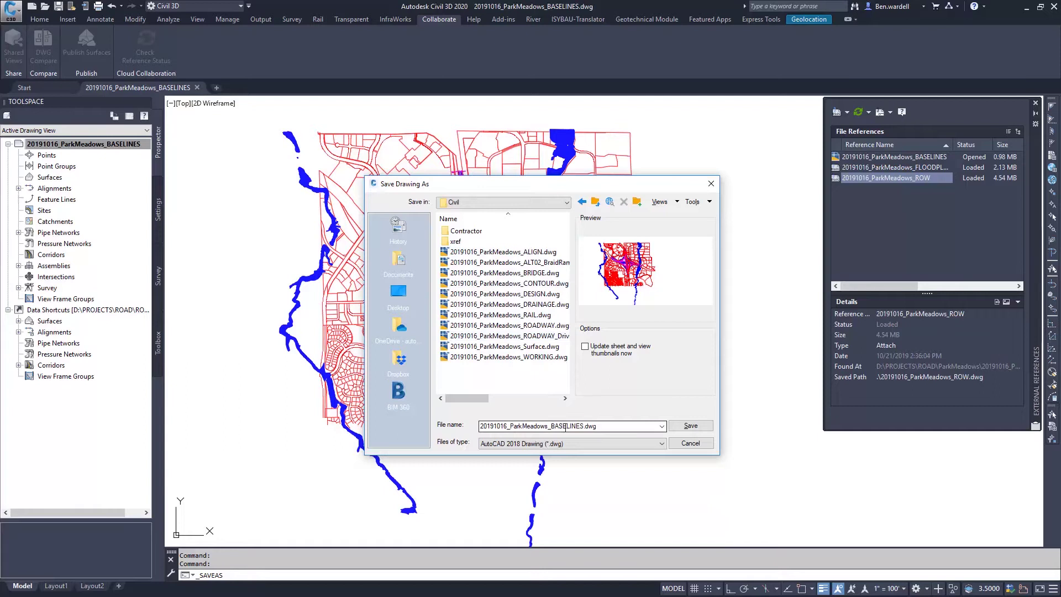
{"action": "left_click", "coordinate": [690, 427]}
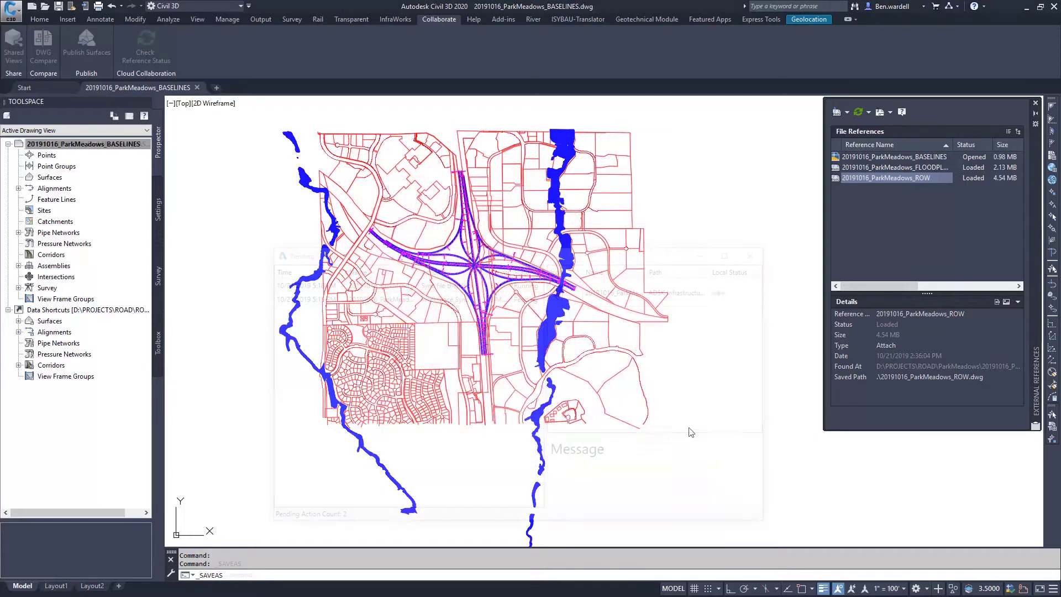
{"action": "left_click", "coordinate": [444, 300]}
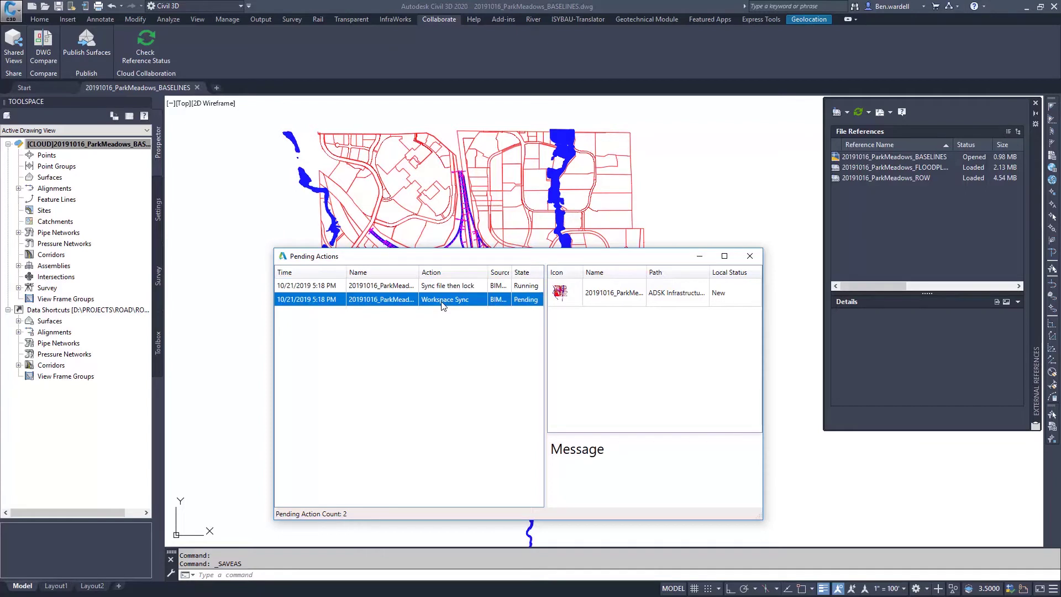
{"action": "left_click", "coordinate": [878, 169]}
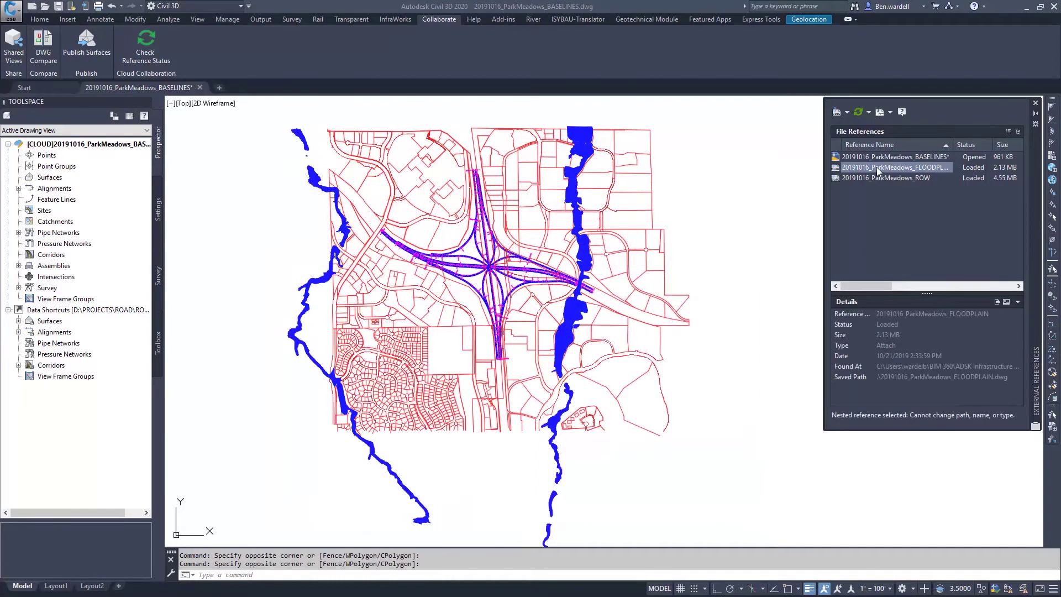
{"action": "mouse_move", "coordinate": [894, 167]}
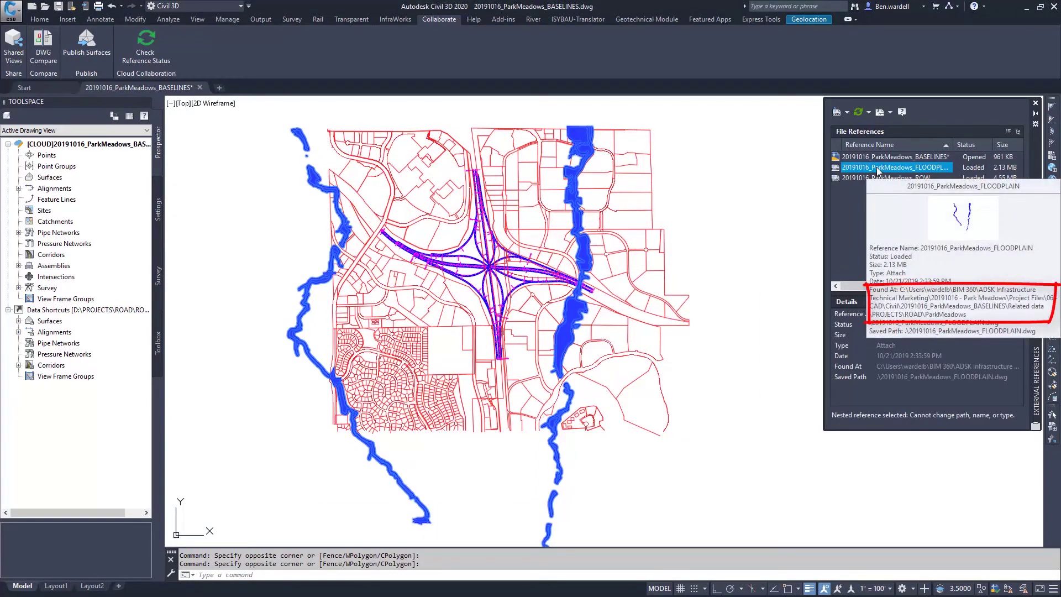
Read the Found At paths of the ROW and BASELINES references
{"action": "left_click", "coordinate": [870, 179]}
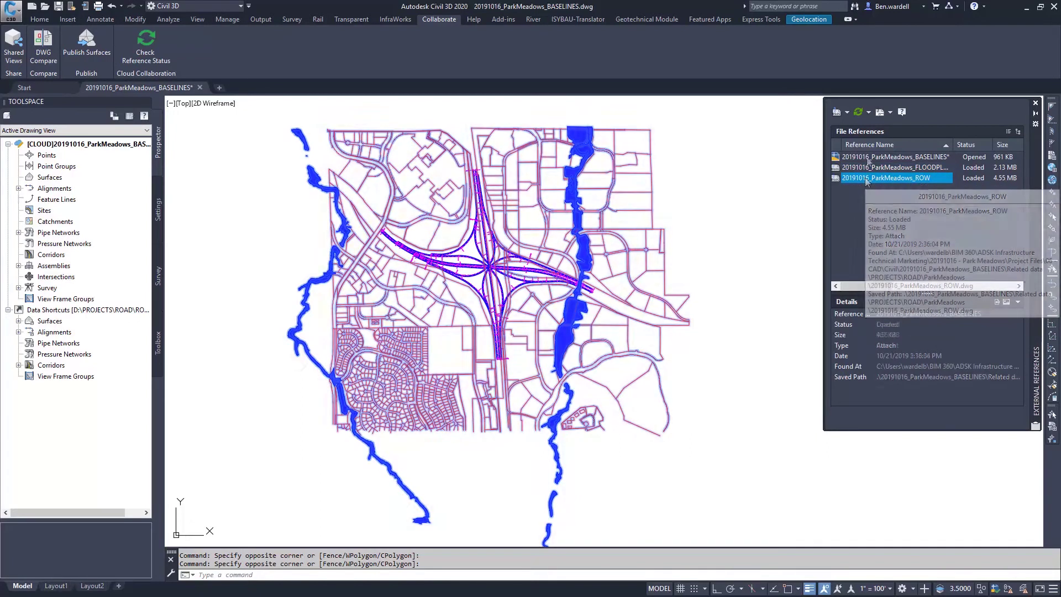
{"action": "left_click", "coordinate": [869, 159]}
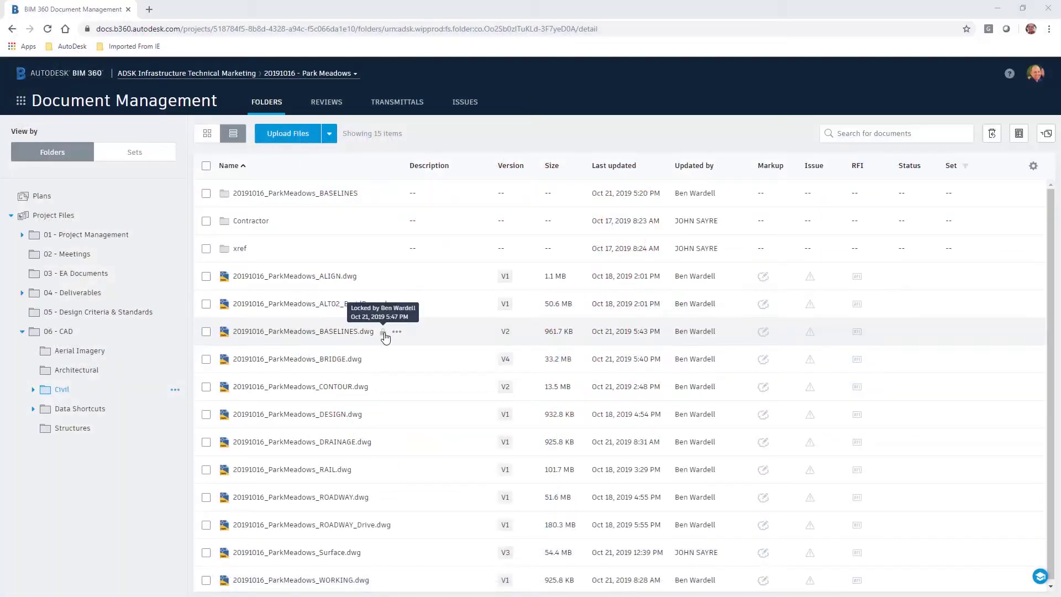
Drill into BASELINES > Related data > ParkMeadows to locate the FLOODPLAIN and ROW drawings
{"action": "left_click", "coordinate": [318, 197]}
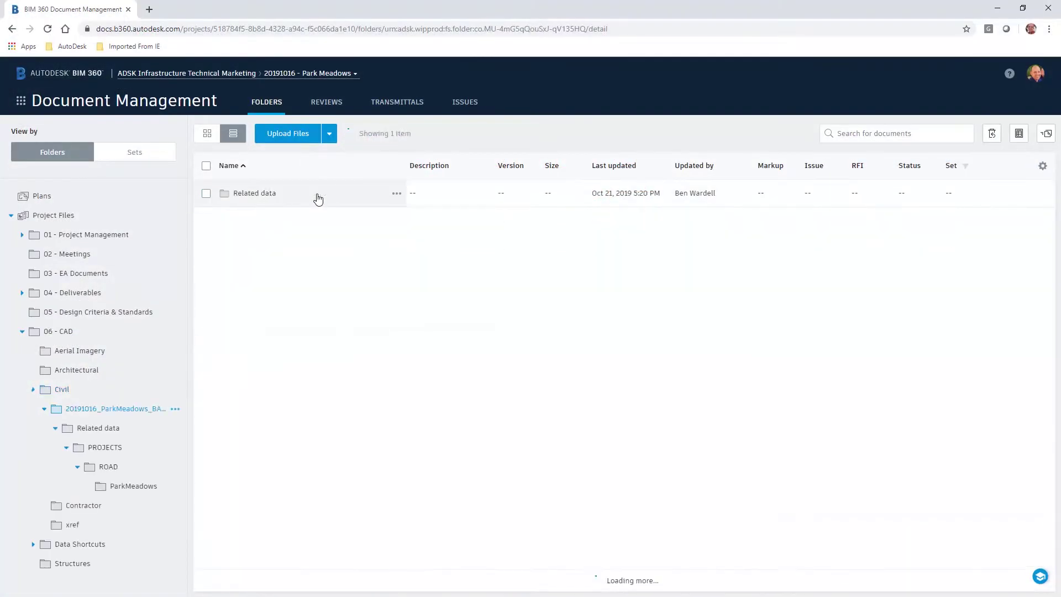
{"action": "left_click", "coordinate": [253, 196]}
{"action": "left_click", "coordinate": [248, 198]}
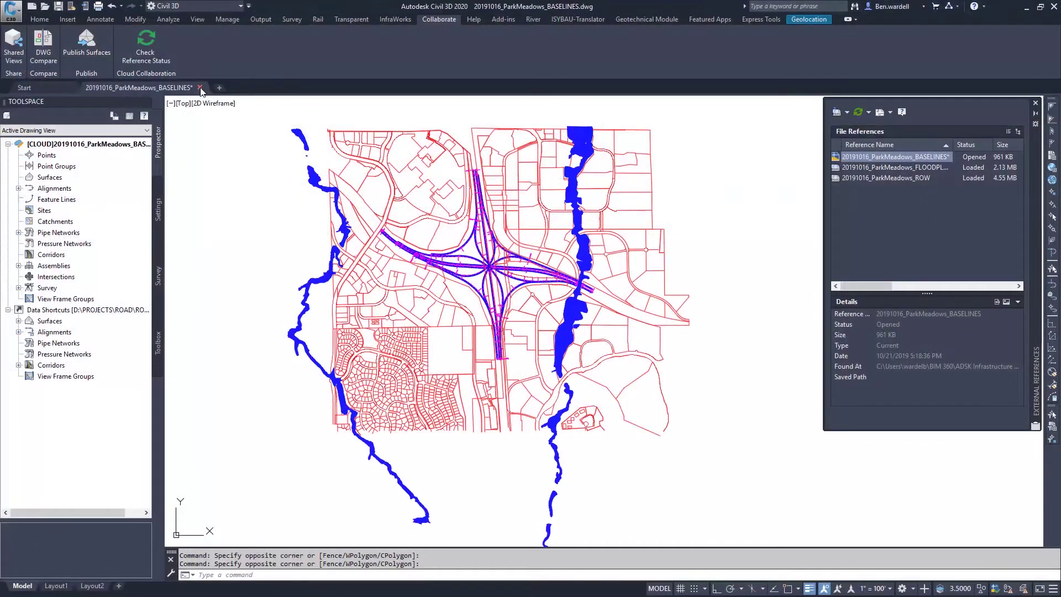
{"action": "left_click", "coordinate": [200, 89]}
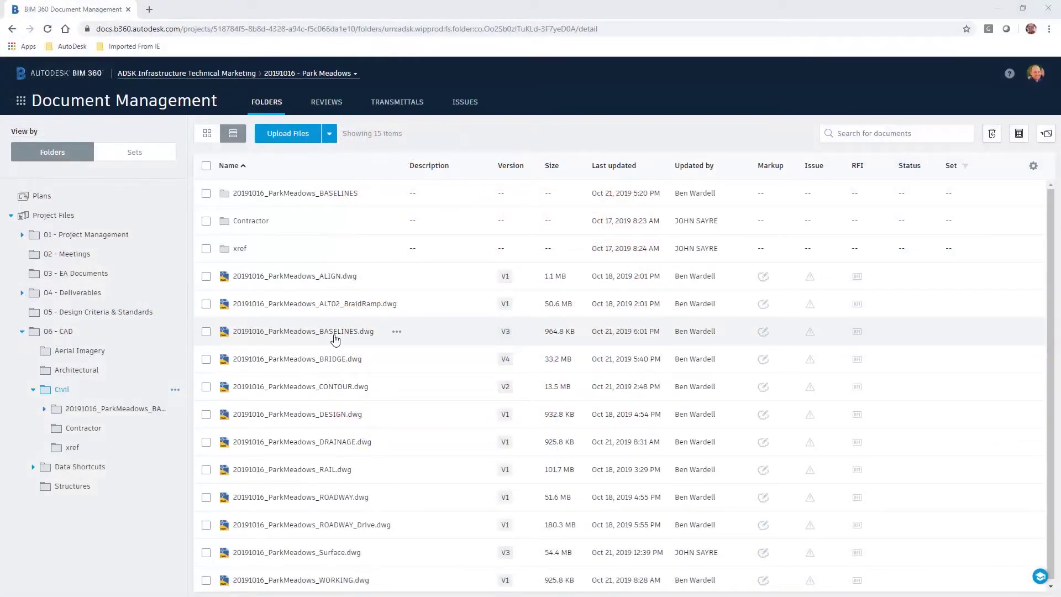
Select the FLOODPLAIN and ROW drawings in BASELINES > Related data > ROAD > ParkMeadows
{"action": "left_click", "coordinate": [332, 197]}
{"action": "left_click", "coordinate": [256, 194]}
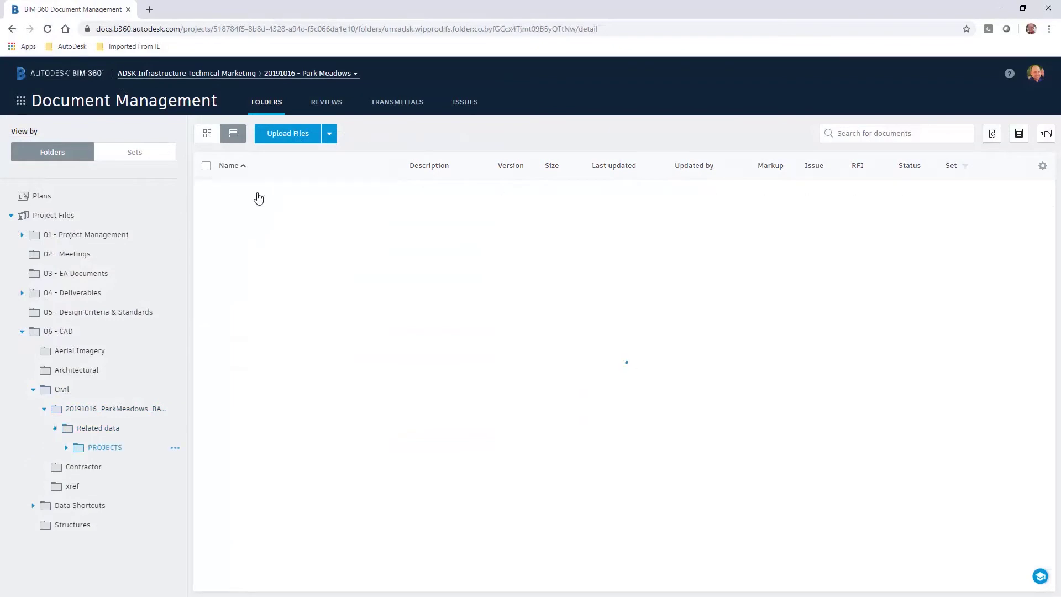
{"action": "left_click", "coordinate": [260, 197]}
{"action": "left_click", "coordinate": [256, 194]}
{"action": "left_click", "coordinate": [206, 193]}
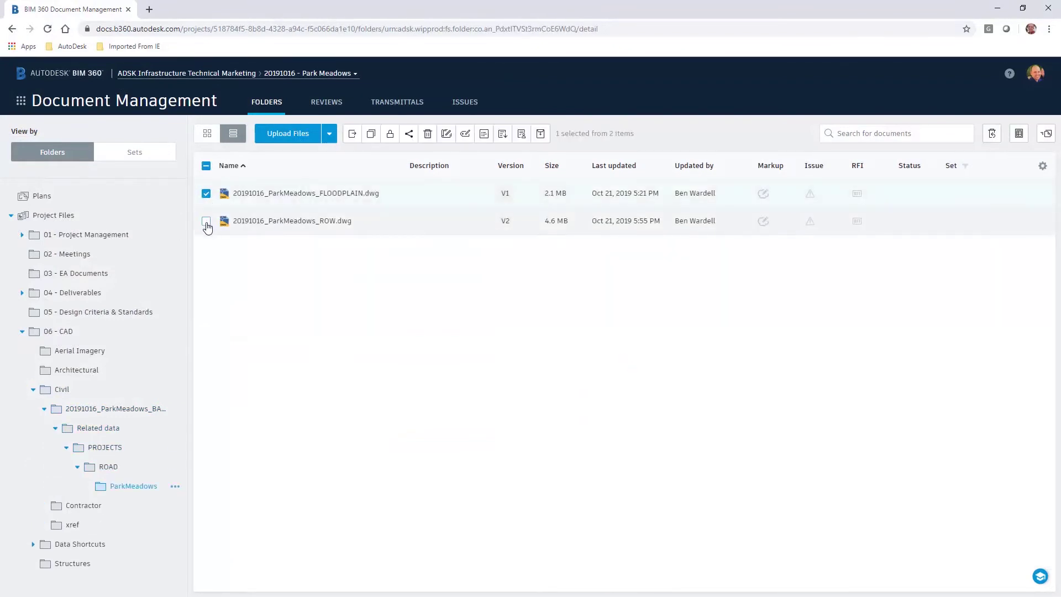
{"action": "left_click", "coordinate": [206, 223]}
Move both drawings into the Civil xref folder and verify them there
{"action": "left_click", "coordinate": [351, 135]}
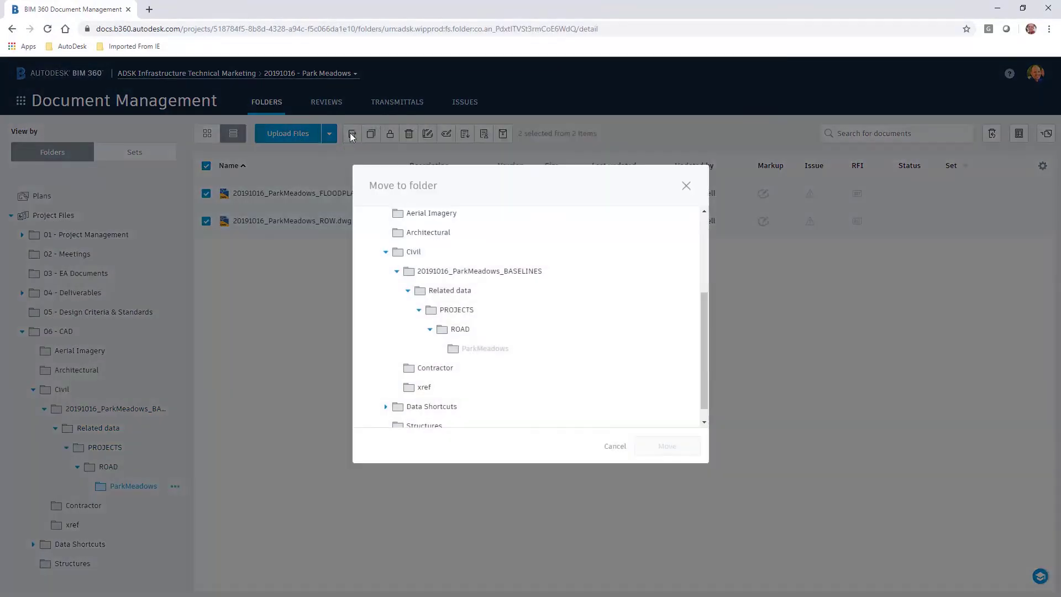
{"action": "left_click", "coordinate": [410, 253]}
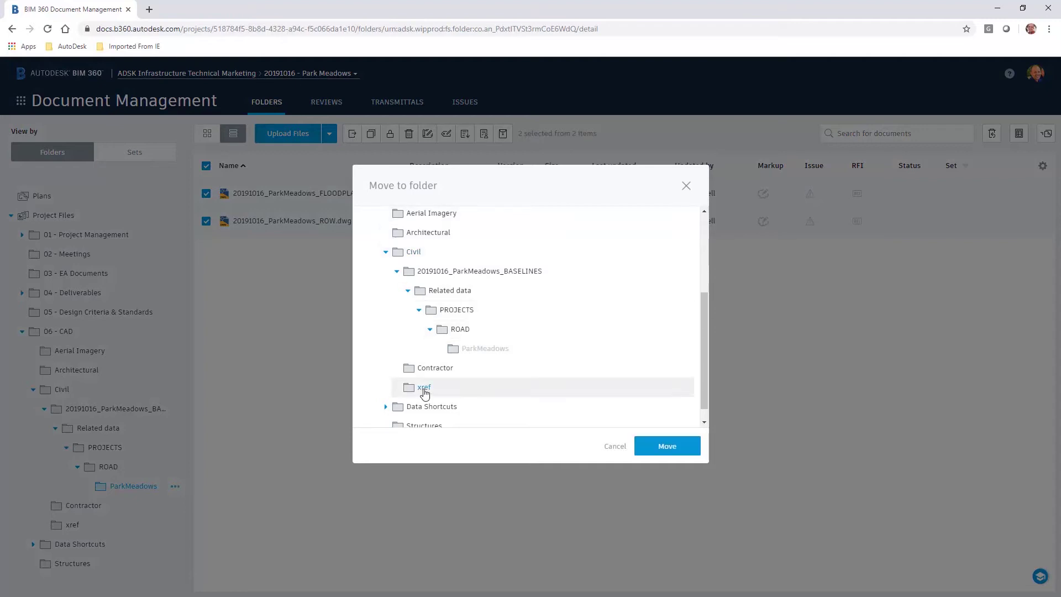
{"action": "left_click", "coordinate": [669, 448]}
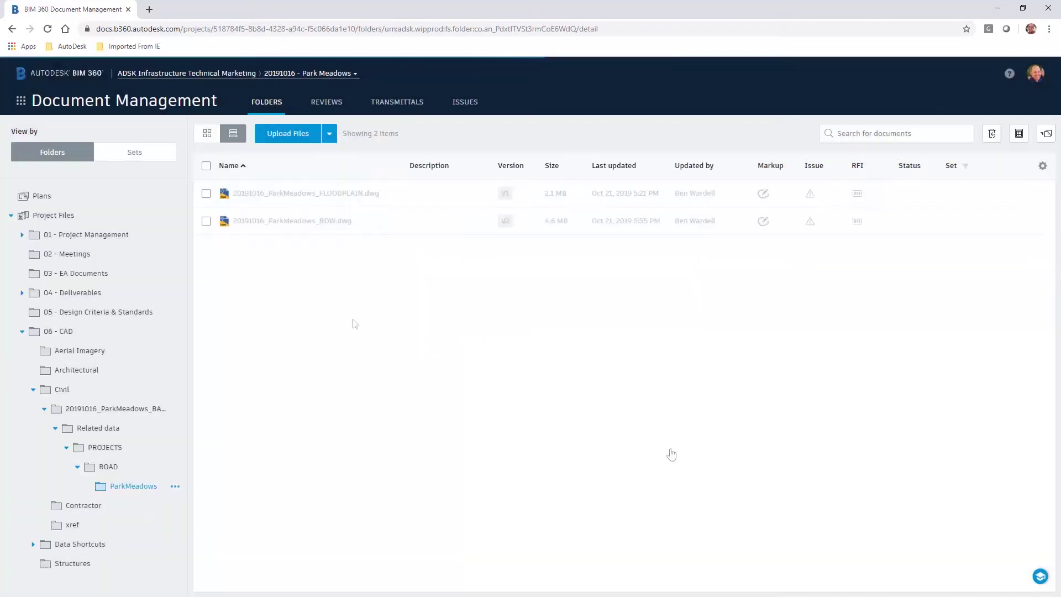
{"action": "left_click", "coordinate": [61, 389]}
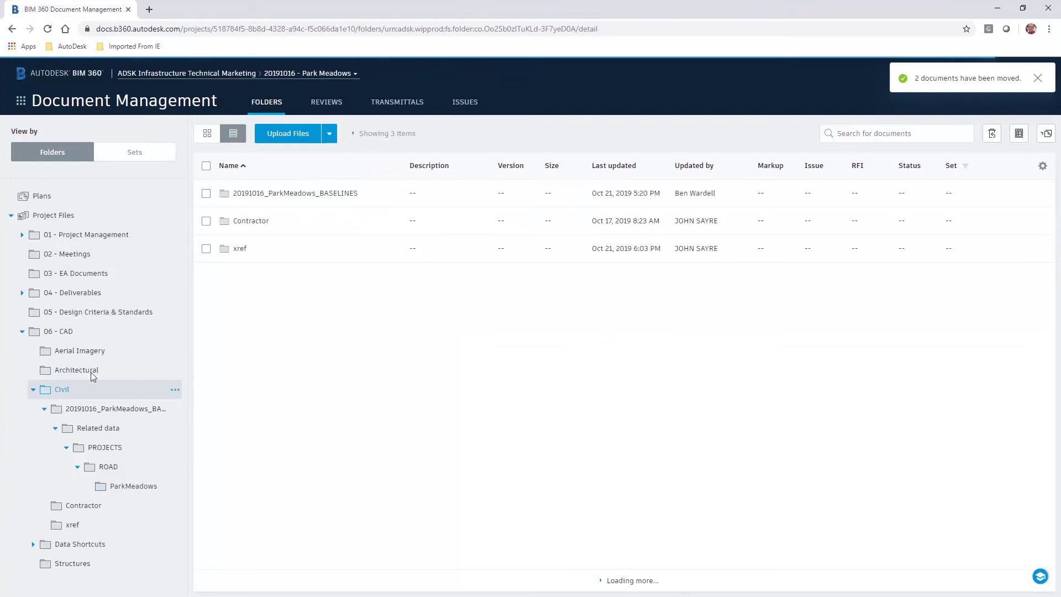
{"action": "left_click", "coordinate": [237, 252]}
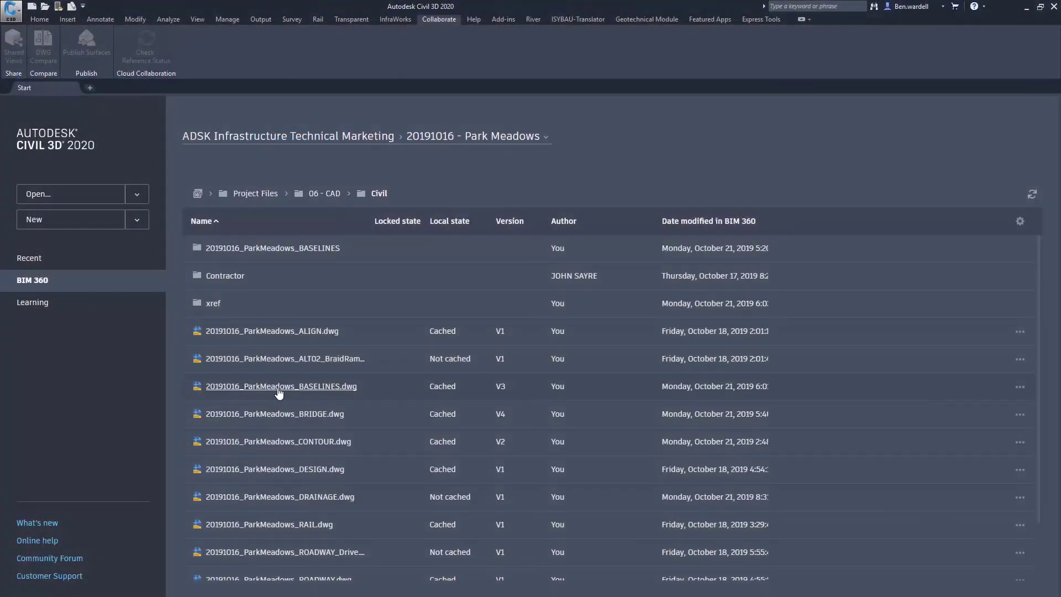
Reopen BASELINES.dwg from BIM 360 and check the ROW and FLOODPLAIN Found At paths
{"action": "left_click", "coordinate": [279, 388]}
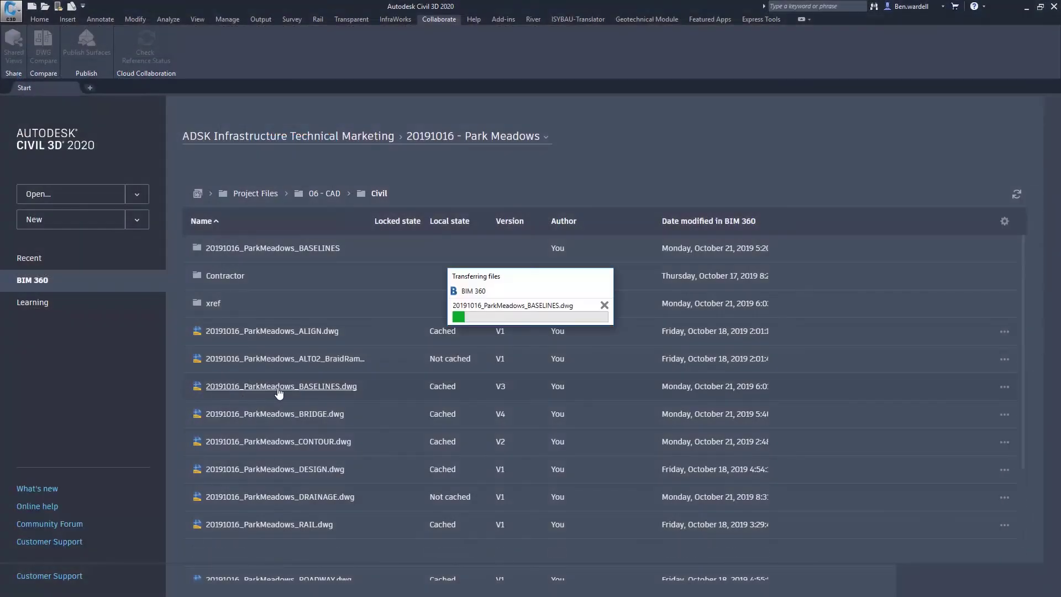
{"action": "left_click", "coordinate": [879, 176]}
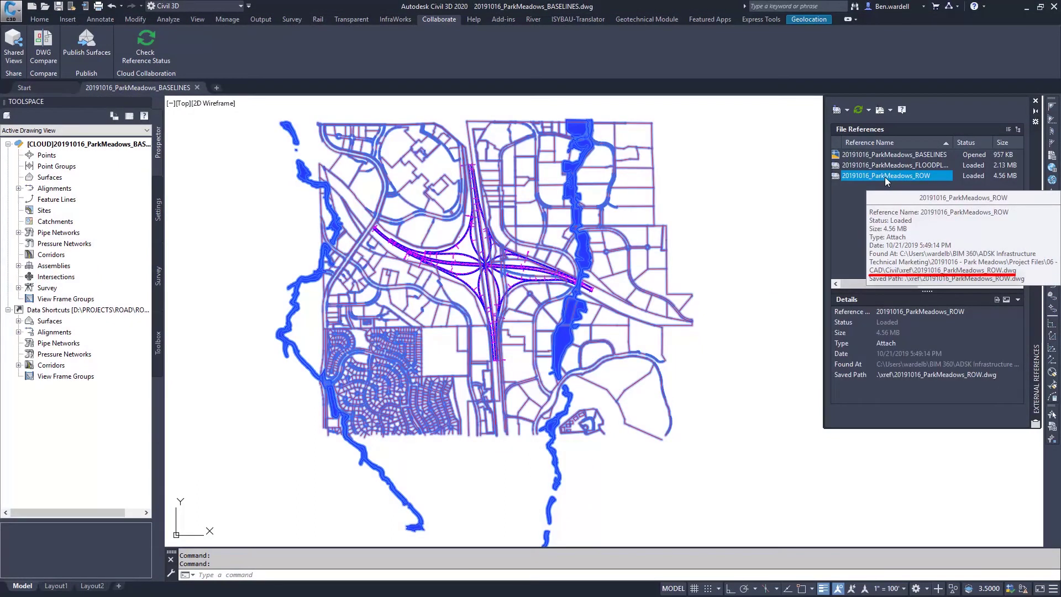
{"action": "left_click", "coordinate": [882, 166]}
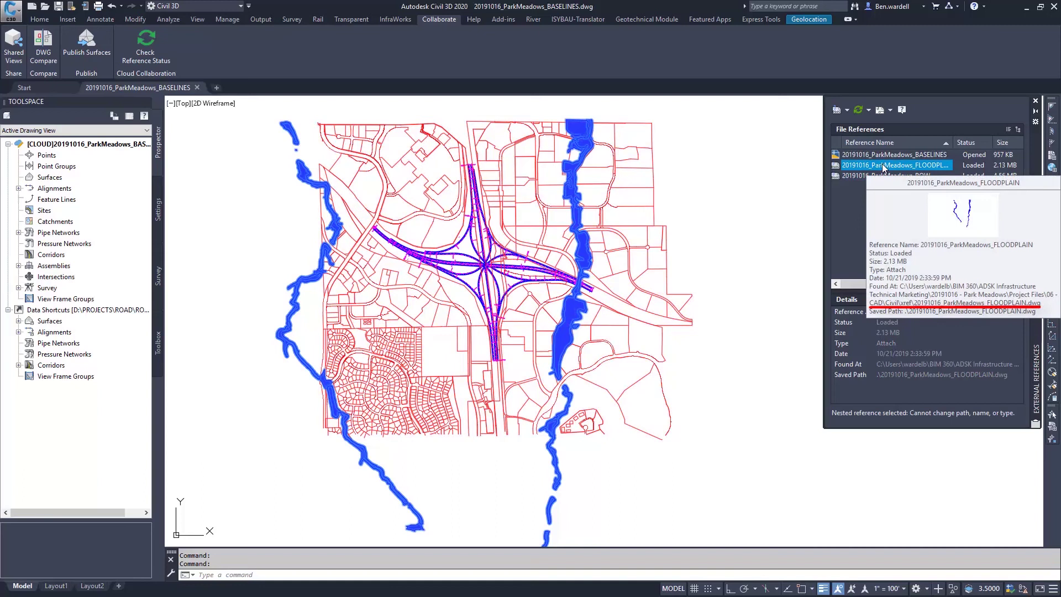
Attach the PM-1.tif aerial image tile, picking its insertion point and scale
{"action": "left_click", "coordinate": [846, 111]}
{"action": "left_click", "coordinate": [871, 136]}
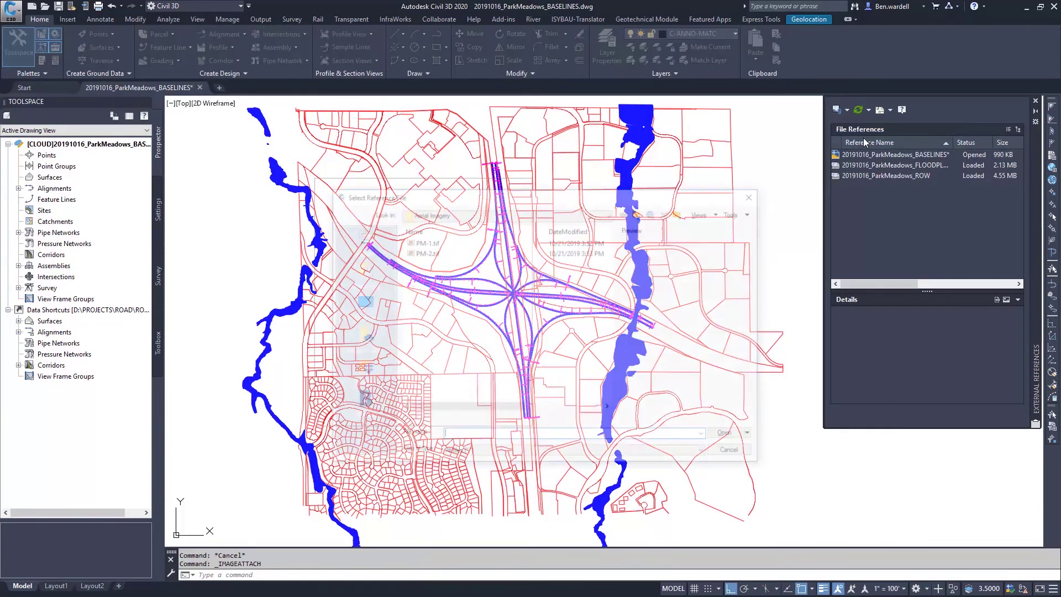
{"action": "left_click", "coordinate": [423, 241]}
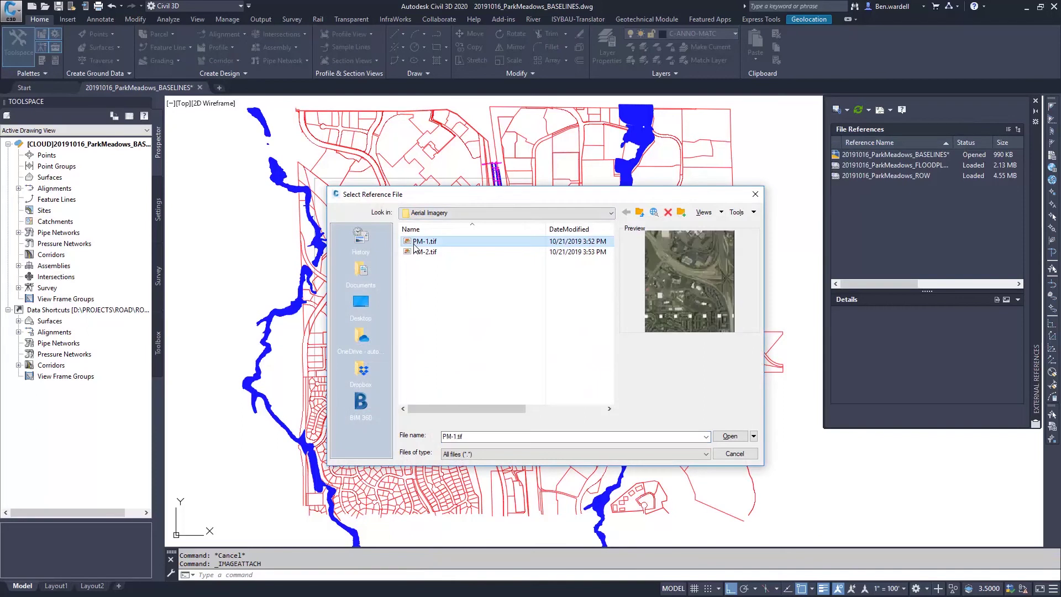
{"action": "left_click", "coordinate": [730, 436]}
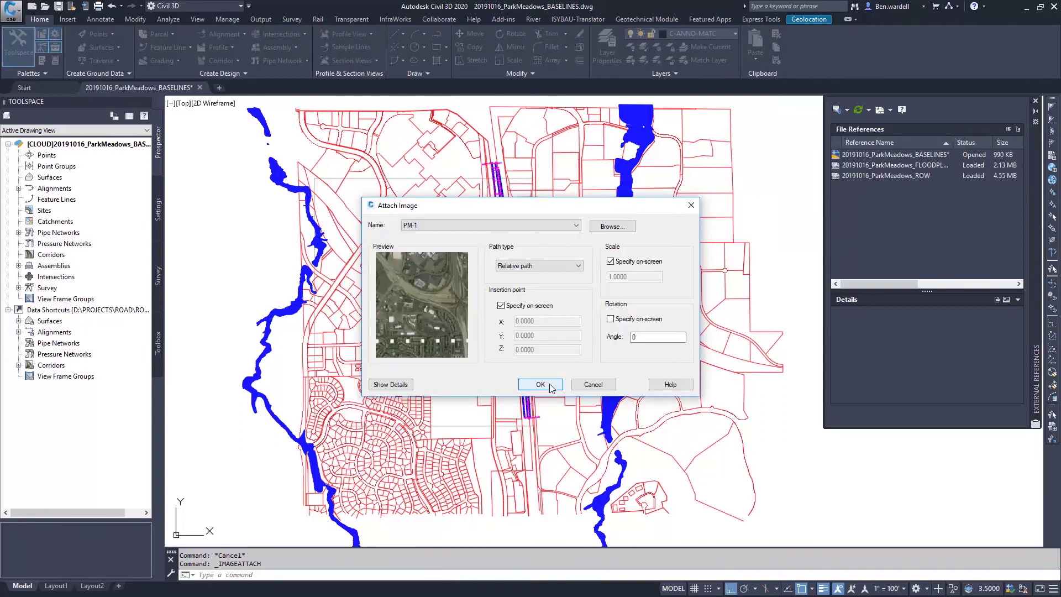
{"action": "left_click", "coordinate": [541, 385]}
{"action": "left_click", "coordinate": [315, 431]}
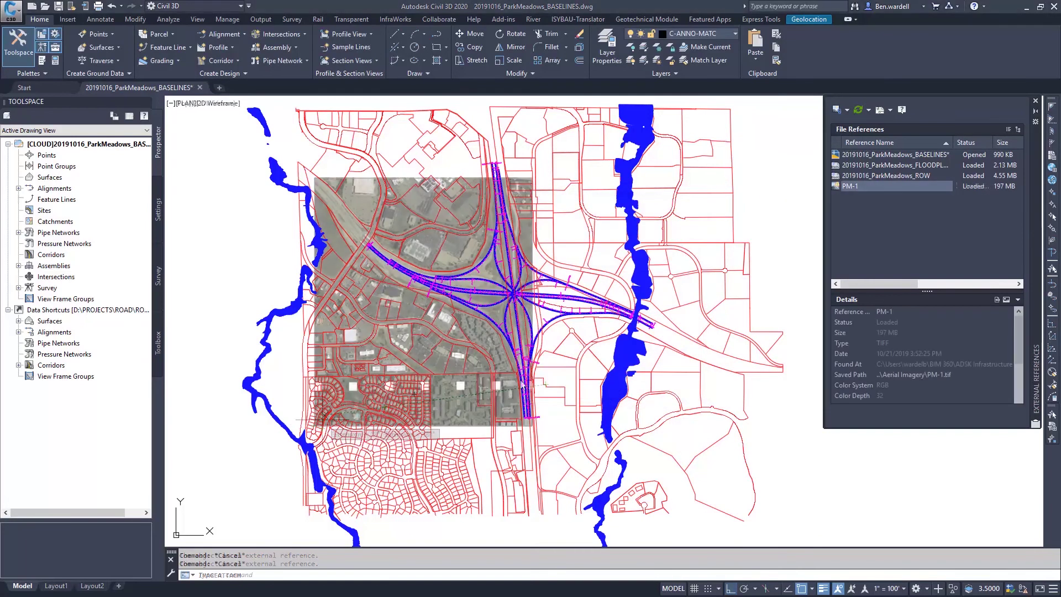
{"action": "left_click", "coordinate": [522, 385]}
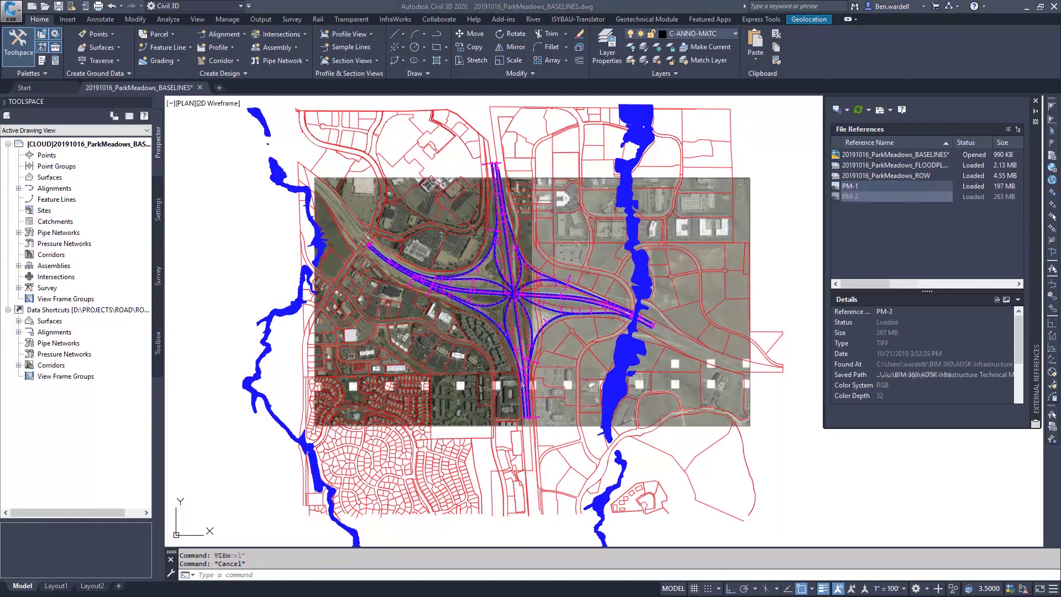